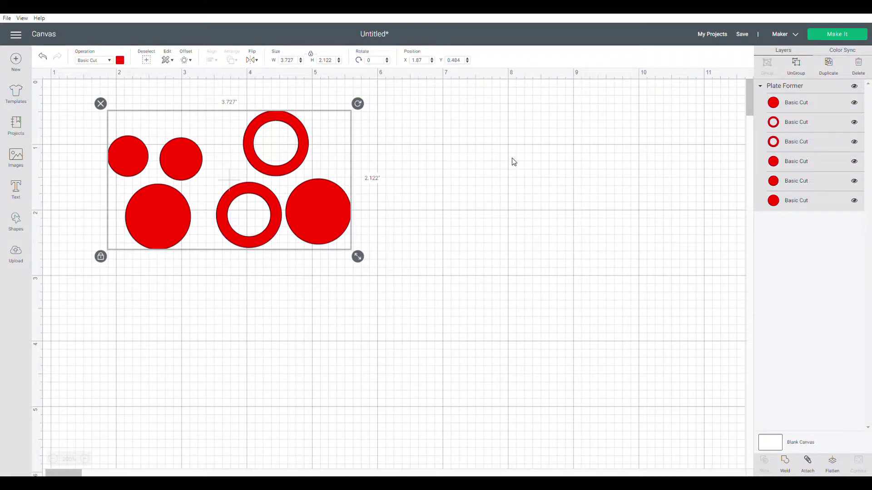
Ungroup the plate former and move the solid large circle and both rings to the right.
{"action": "left_click", "coordinate": [797, 65]}
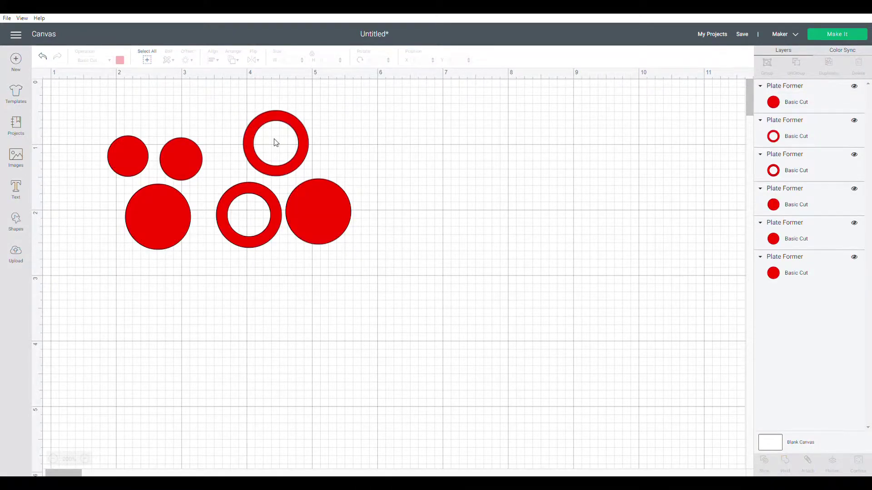
{"action": "left_click_drag", "start_coordinate": [319, 211], "coordinate": [454, 144]}
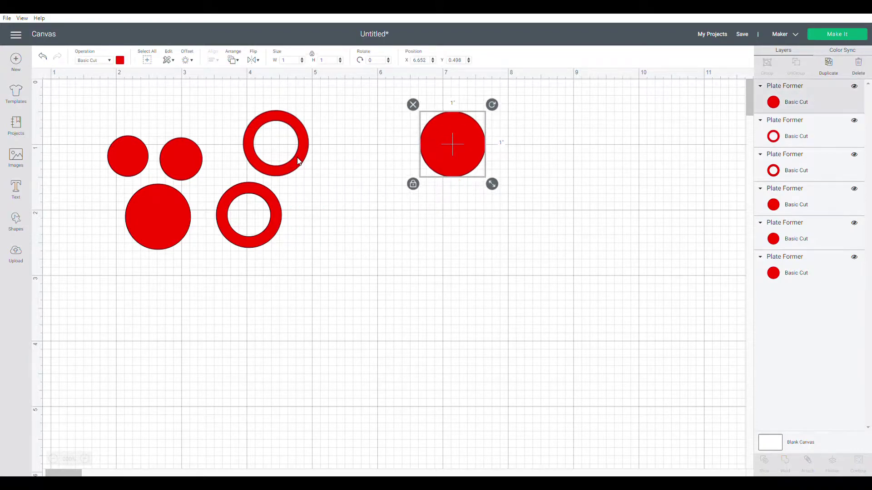
{"action": "left_click_drag", "start_coordinate": [297, 161], "coordinate": [481, 232]}
{"action": "left_click", "coordinate": [271, 237]}
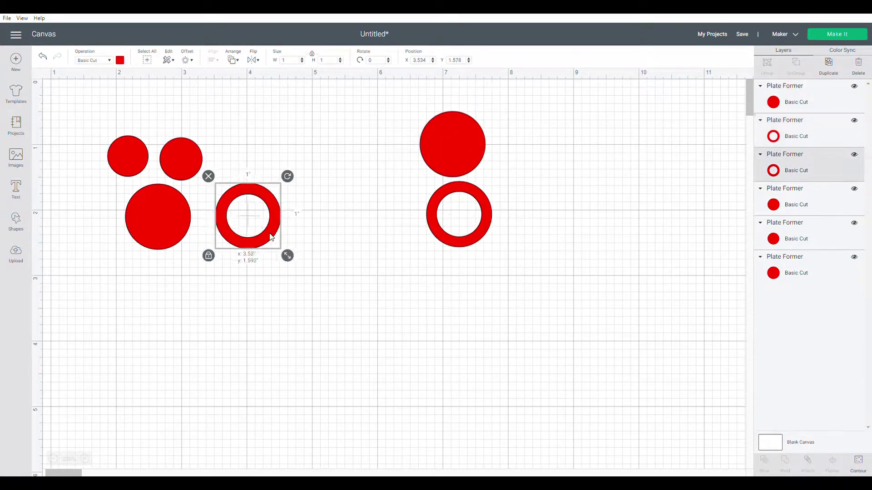
{"action": "left_click_drag", "start_coordinate": [271, 237], "coordinate": [547, 195]}
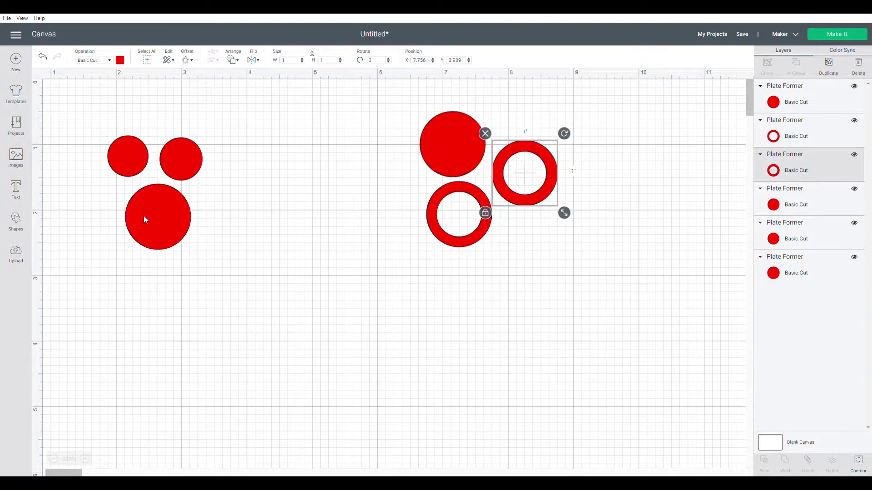
Arrange the two 0.65 in circles side by side above the 1 in circle on the left.
{"action": "left_click_drag", "start_coordinate": [145, 220], "coordinate": [195, 232]}
{"action": "left_click_drag", "start_coordinate": [185, 162], "coordinate": [224, 142]}
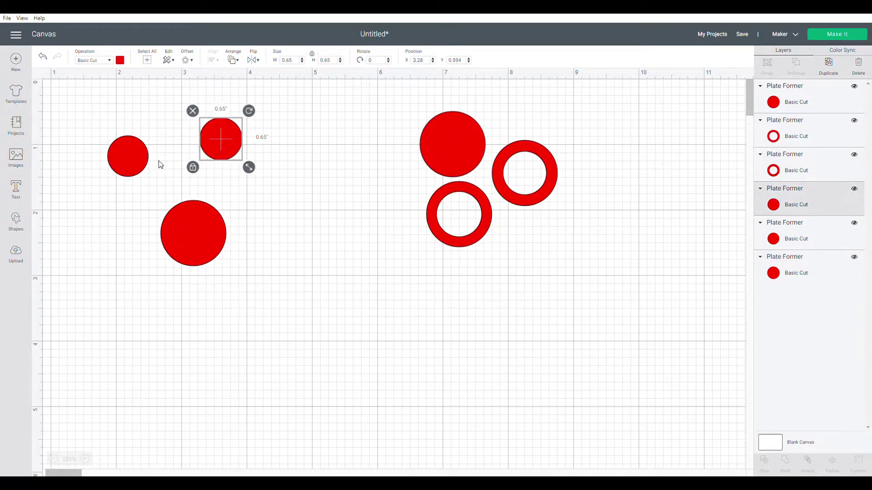
{"action": "left_click_drag", "start_coordinate": [129, 168], "coordinate": [162, 151]}
{"action": "left_click_drag", "start_coordinate": [193, 237], "coordinate": [192, 209]}
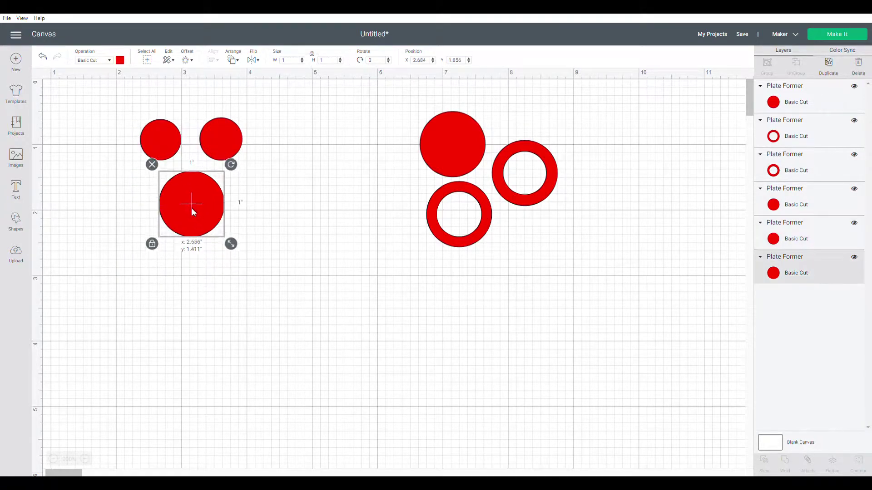
Compare the sizes of the two small circles to find the smaller one.
{"action": "left_click", "coordinate": [216, 138]}
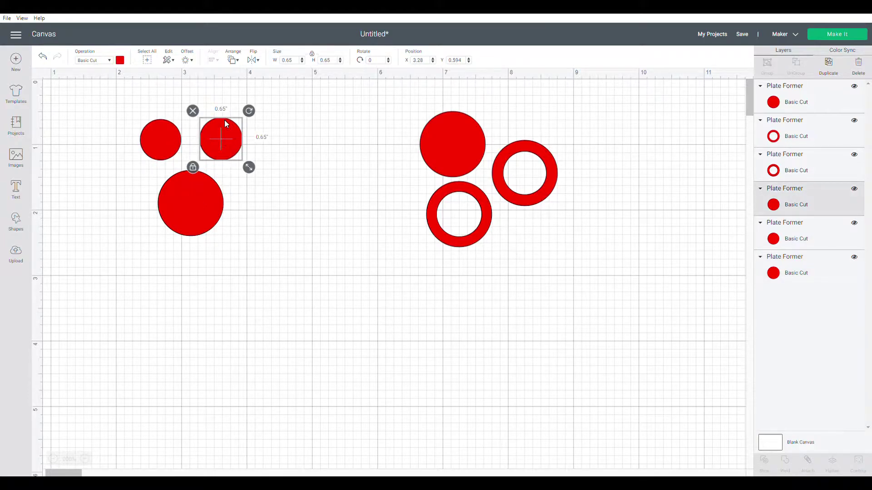
{"action": "left_click", "coordinate": [175, 139]}
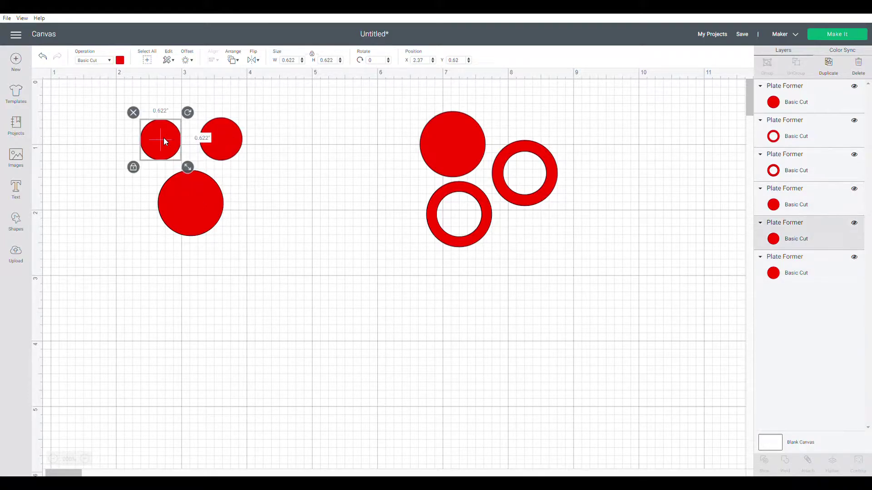
{"action": "left_click", "coordinate": [230, 132]}
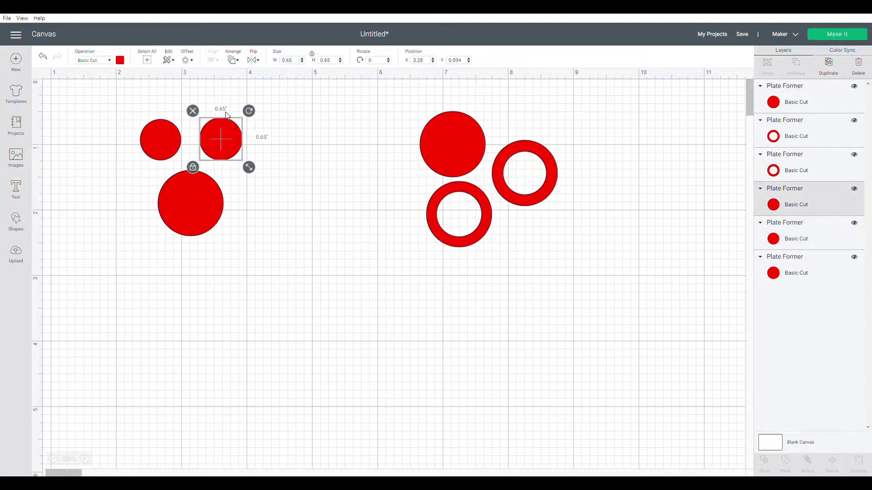
{"action": "left_click", "coordinate": [160, 140]}
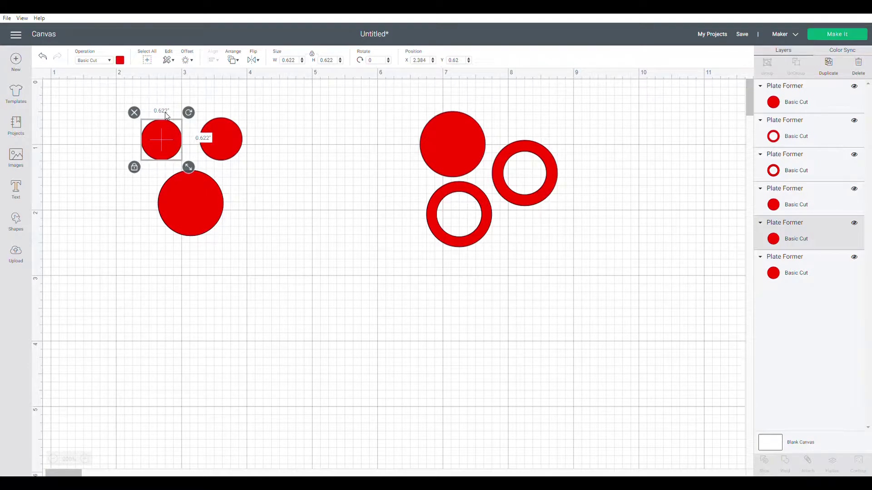
{"action": "left_click", "coordinate": [222, 159]}
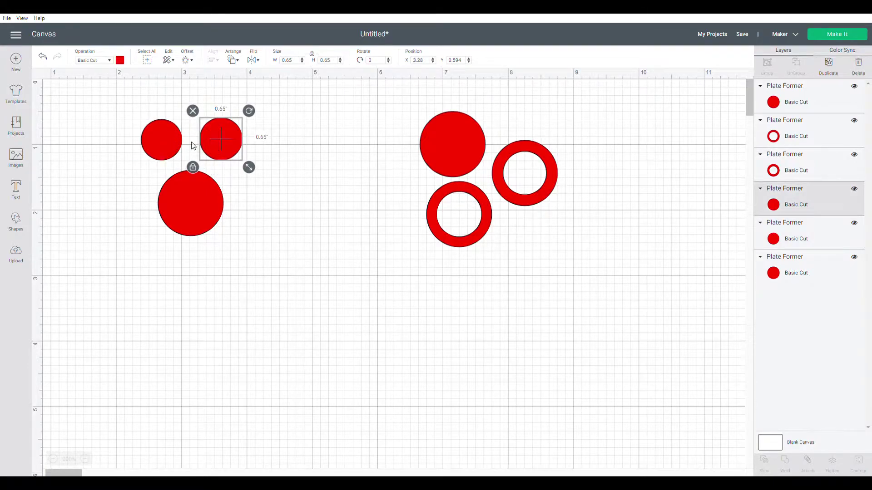
Color the smaller left circle lilac and move it onto the small red circle.
{"action": "left_click", "coordinate": [155, 142]}
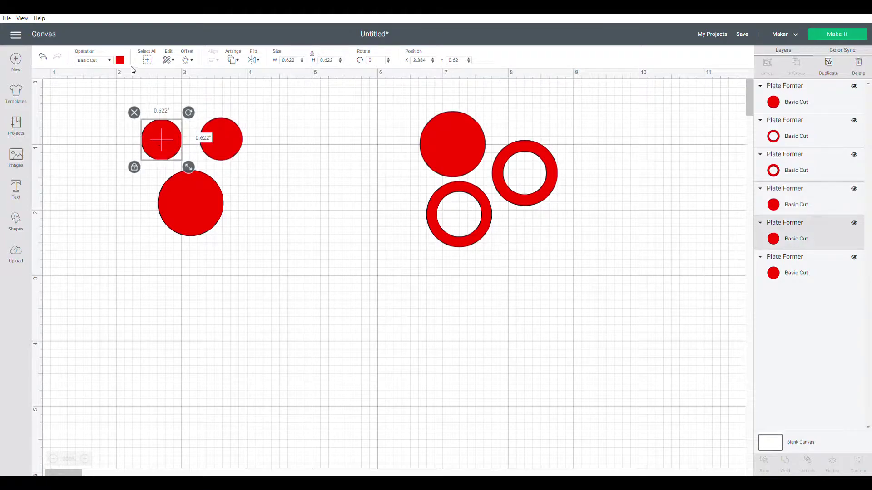
{"action": "left_click", "coordinate": [120, 61]}
{"action": "left_click", "coordinate": [141, 107]}
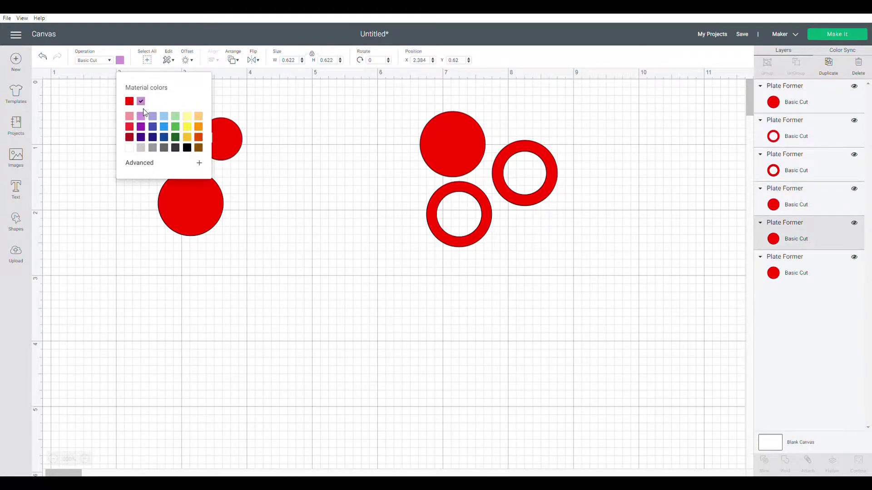
{"action": "left_click", "coordinate": [123, 201]}
{"action": "left_click_drag", "start_coordinate": [153, 141], "coordinate": [213, 140]}
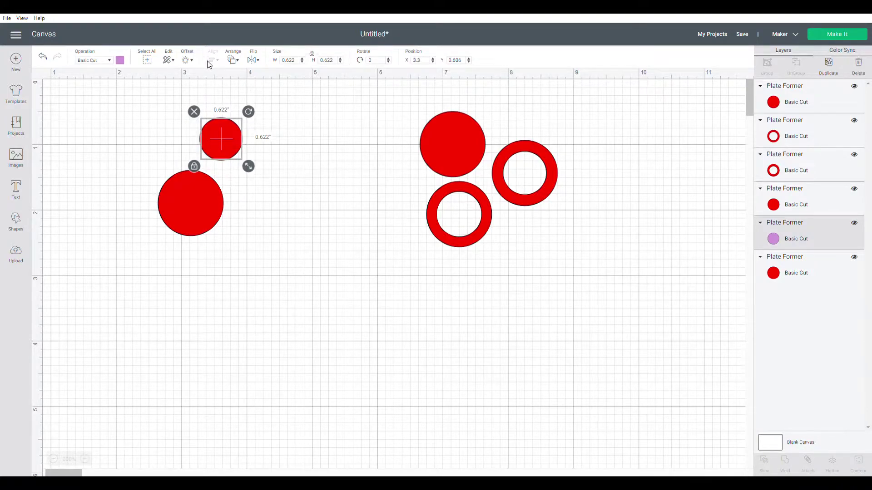
Bring the lilac circle to the front, in front of the red one.
{"action": "left_click", "coordinate": [234, 60]}
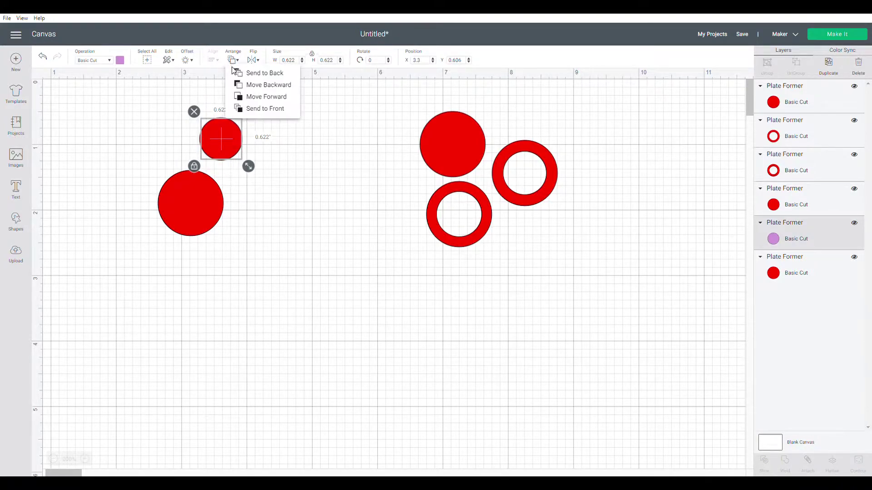
{"action": "left_click", "coordinate": [262, 108]}
{"action": "left_click", "coordinate": [164, 136]}
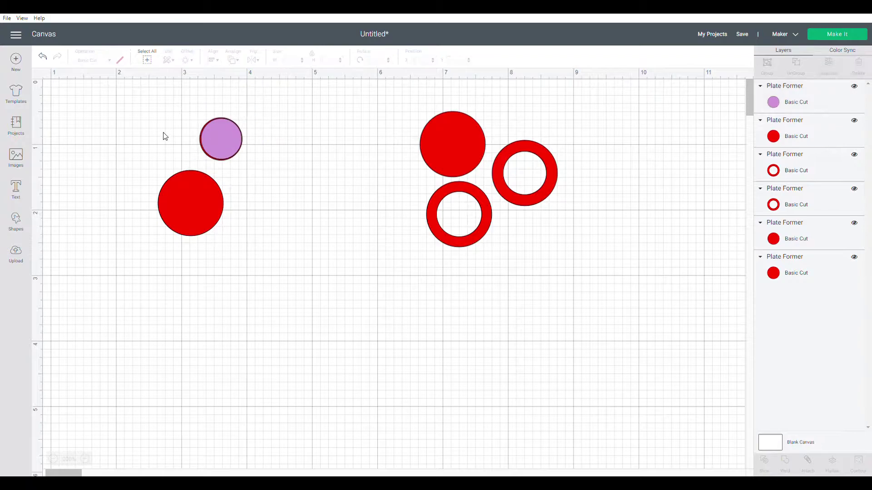
{"action": "left_click", "coordinate": [221, 151]}
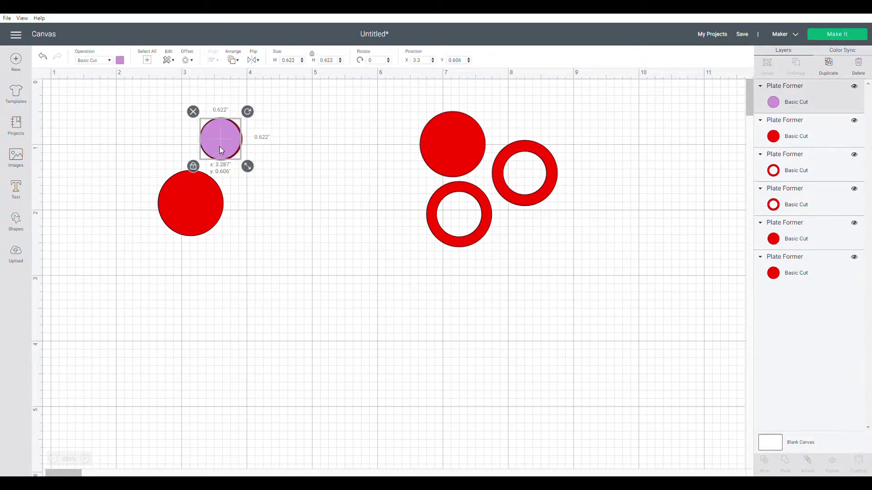
{"action": "left_click_drag", "start_coordinate": [221, 150], "coordinate": [222, 150]}
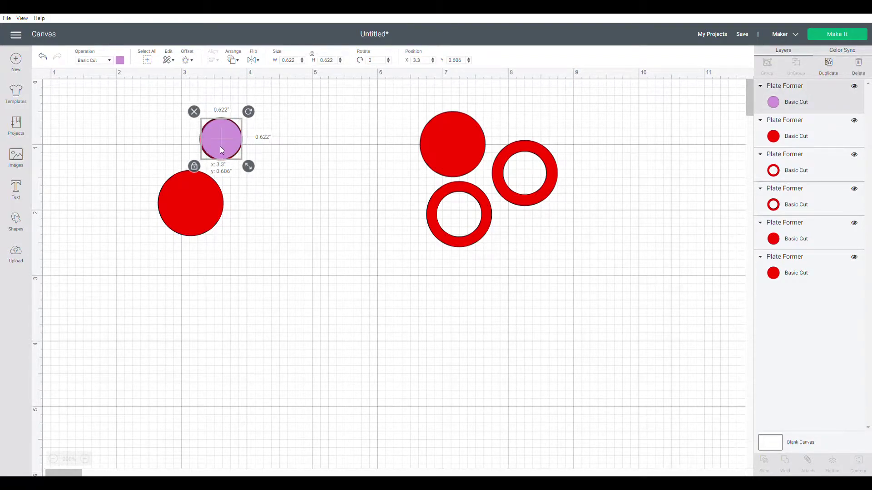
{"action": "left_click", "coordinate": [156, 128]}
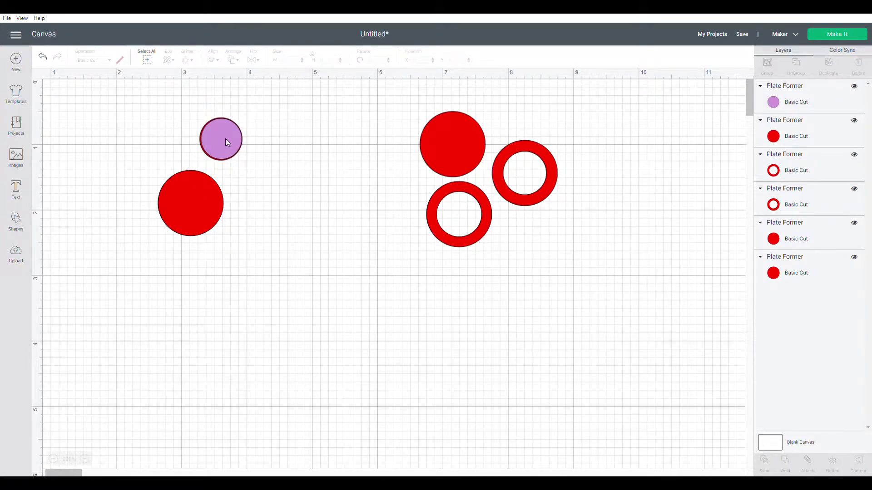
Preview the lilac circle on the large red circle, then move it back off.
{"action": "left_click_drag", "start_coordinate": [191, 117], "coordinate": [260, 171]}
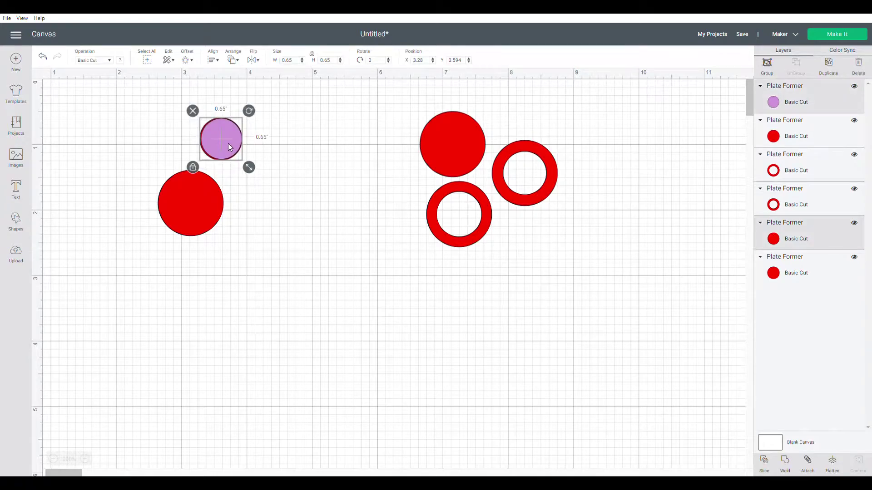
{"action": "left_click_drag", "start_coordinate": [230, 147], "coordinate": [199, 208]}
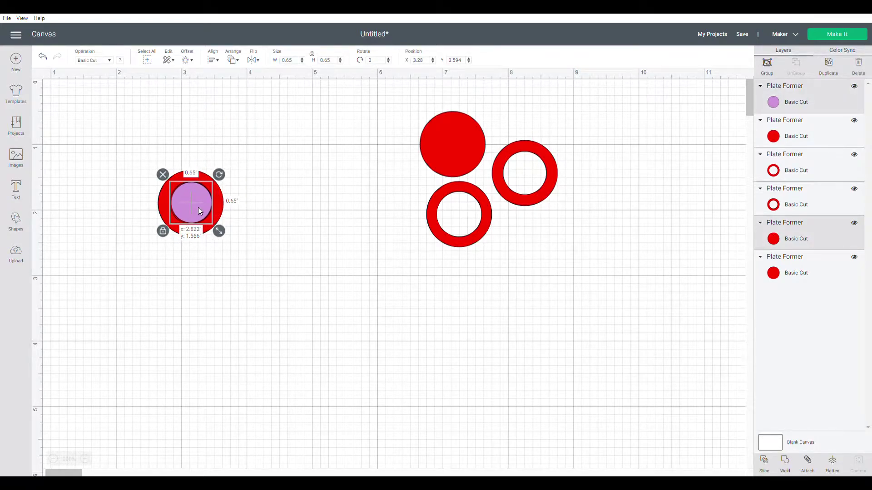
{"action": "left_click", "coordinate": [211, 132]}
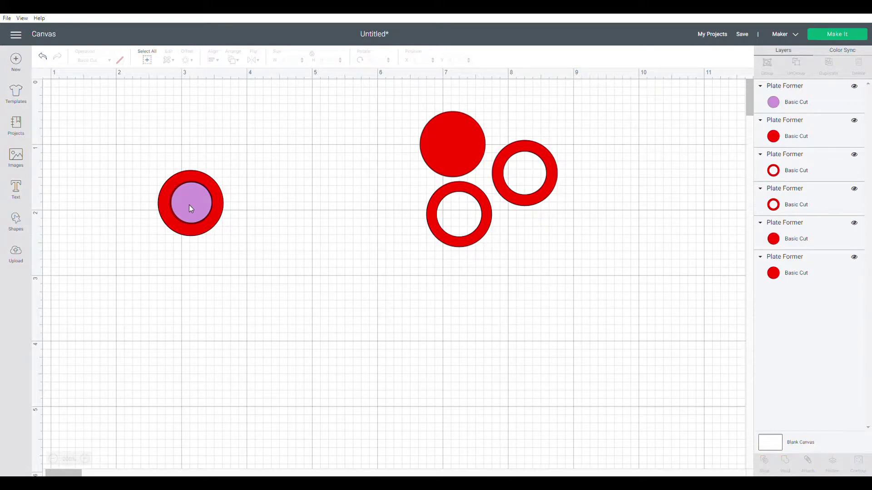
{"action": "left_click_drag", "start_coordinate": [188, 206], "coordinate": [168, 142]}
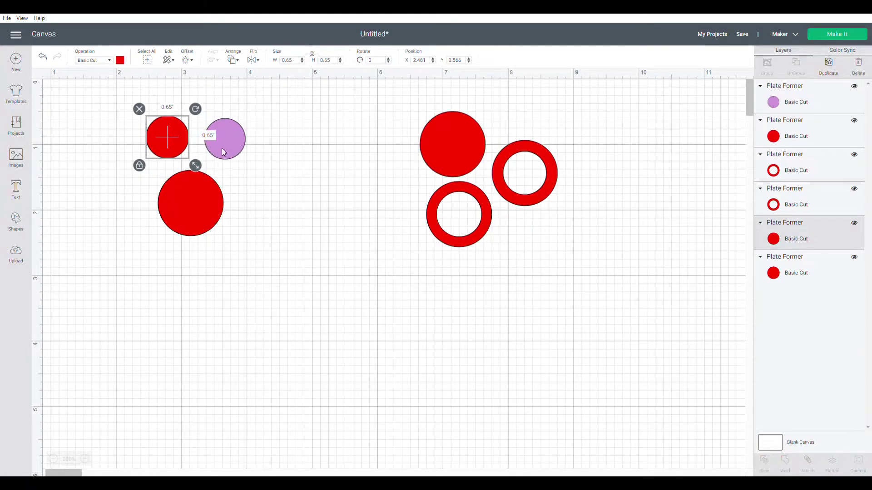
Copy and paste the small red and lilac circle pair, placing the copy below.
{"action": "left_click", "coordinate": [113, 143]}
{"action": "left_click", "coordinate": [154, 129]}
{"action": "left_click_drag", "start_coordinate": [180, 197], "coordinate": [174, 235]}
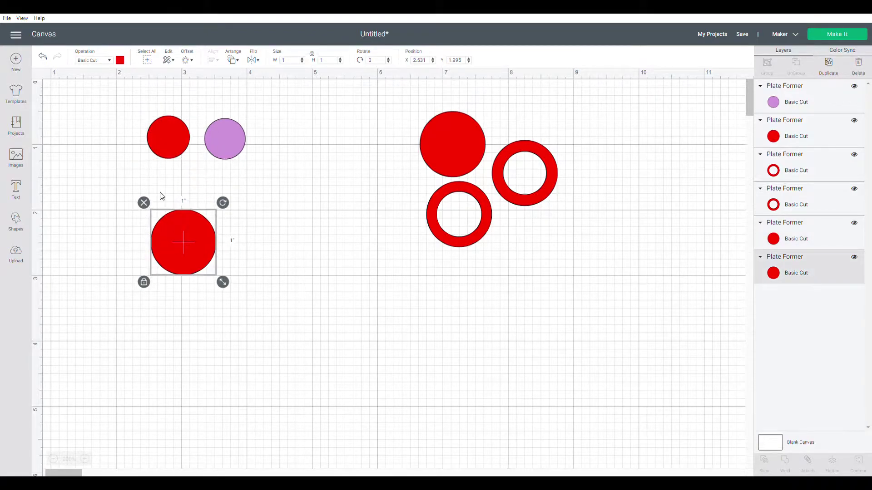
{"action": "left_click", "coordinate": [146, 178]}
{"action": "left_click_drag", "start_coordinate": [157, 115], "coordinate": [255, 179]}
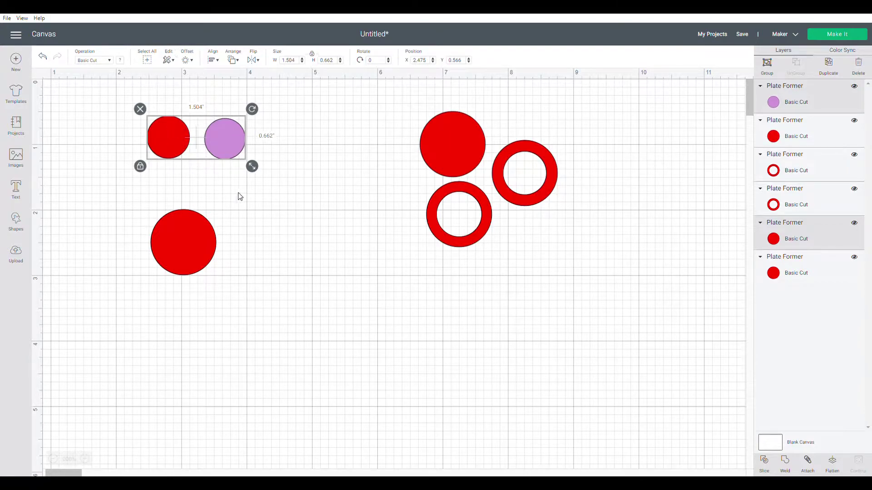
{"action": "left_click", "coordinate": [168, 60]}
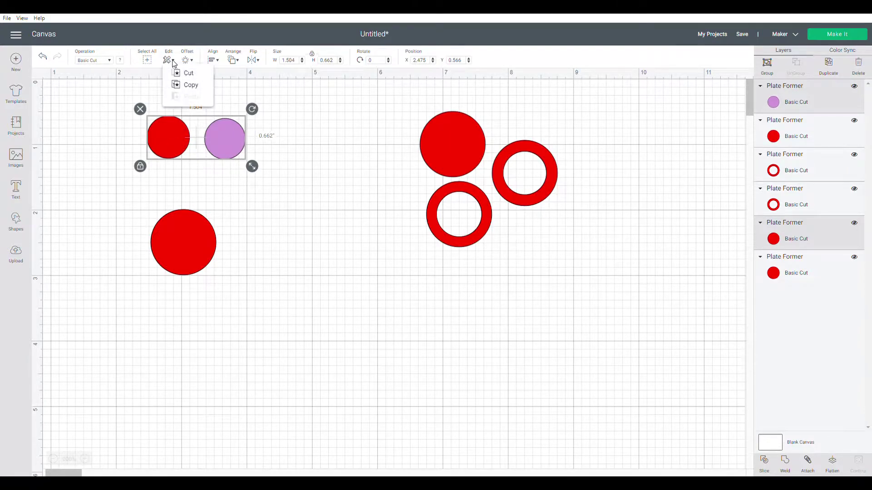
{"action": "left_click", "coordinate": [181, 85]}
{"action": "left_click", "coordinate": [169, 59]}
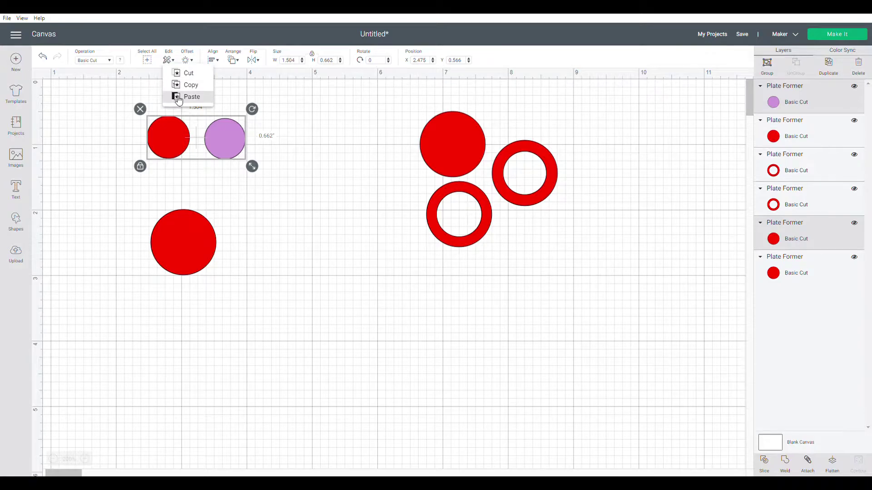
{"action": "left_click", "coordinate": [177, 96]}
{"action": "left_click_drag", "start_coordinate": [238, 170], "coordinate": [216, 194]}
Copy and paste the large red circle and stack the copy on the original.
{"action": "left_click_drag", "start_coordinate": [198, 243], "coordinate": [165, 249]}
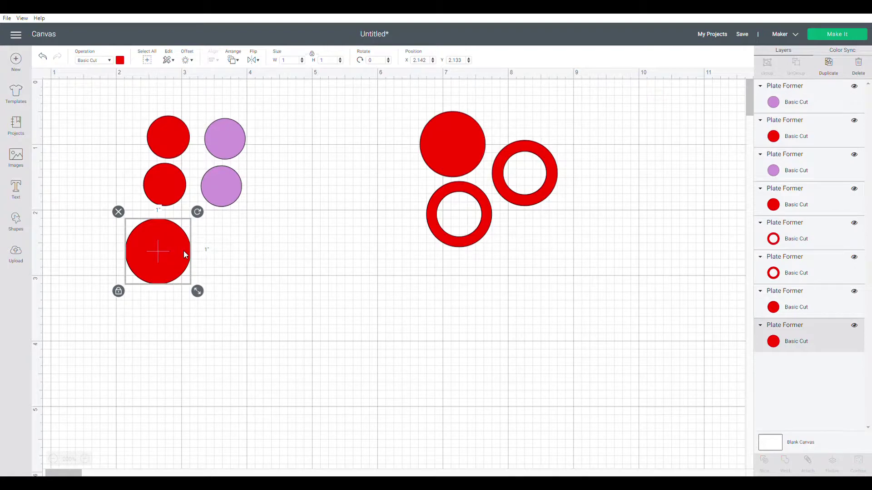
{"action": "left_click", "coordinate": [168, 61]}
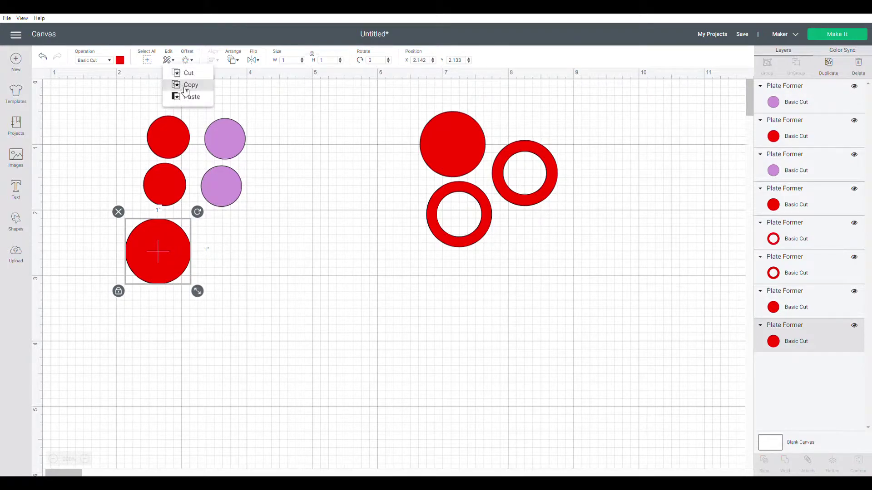
{"action": "left_click", "coordinate": [190, 86]}
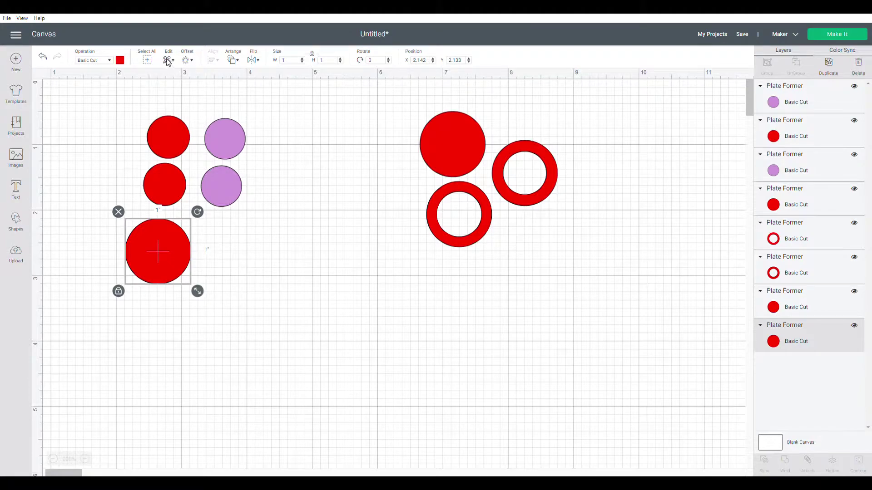
{"action": "left_click", "coordinate": [168, 60]}
{"action": "left_click", "coordinate": [187, 96]}
{"action": "left_click_drag", "start_coordinate": [179, 262], "coordinate": [227, 242]}
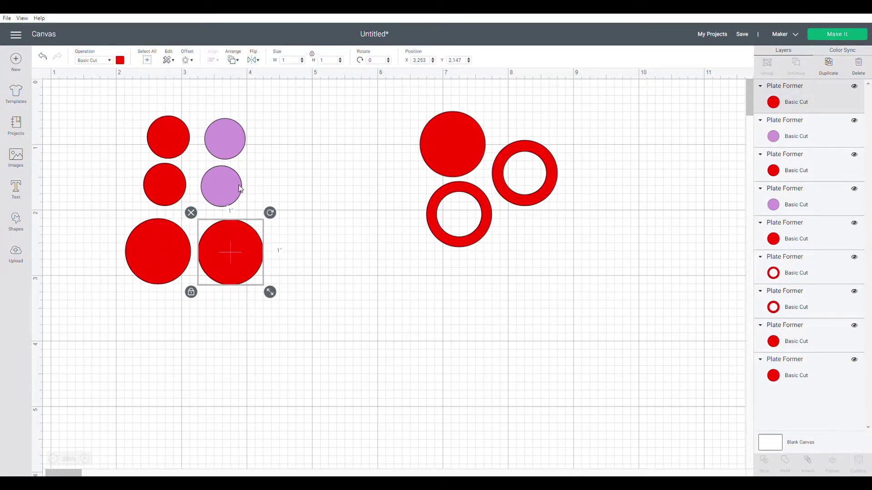
{"action": "left_click_drag", "start_coordinate": [235, 238], "coordinate": [171, 248]}
Reposition the lilac circles, bring one to the front, and shift both red rings down-left.
{"action": "left_click_drag", "start_coordinate": [217, 195], "coordinate": [161, 193]}
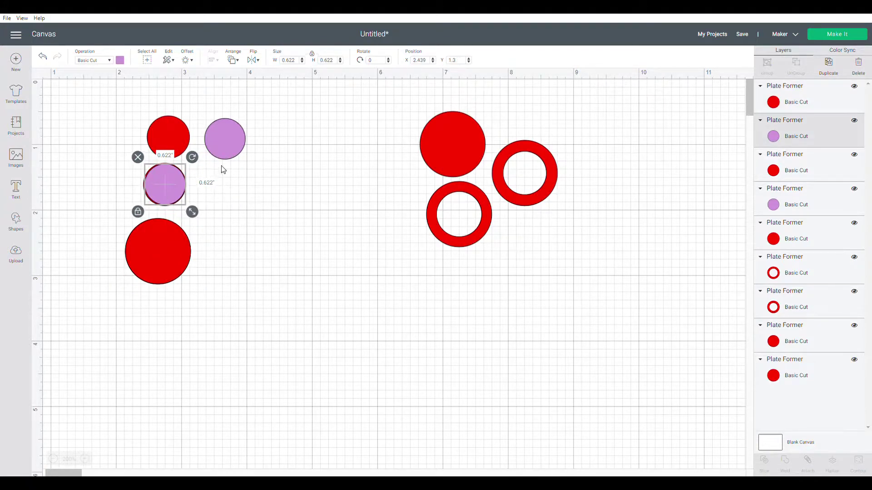
{"action": "left_click_drag", "start_coordinate": [232, 147], "coordinate": [229, 188]}
{"action": "left_click", "coordinate": [233, 60]}
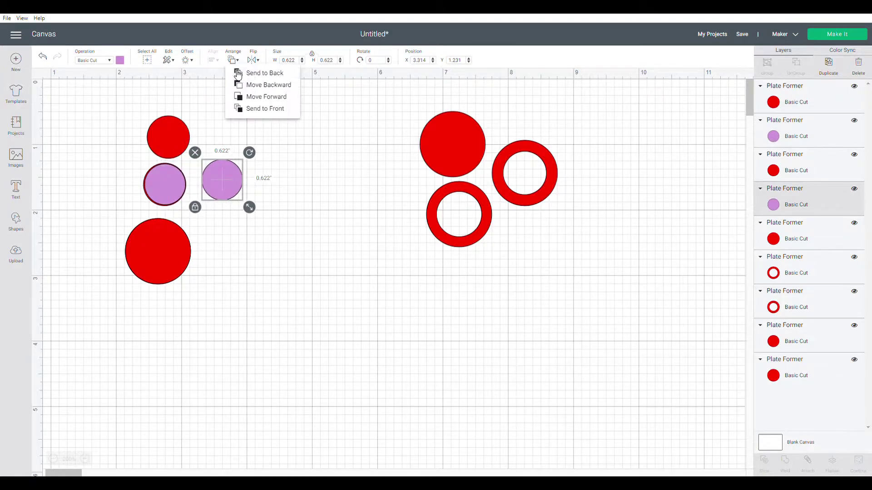
{"action": "left_click", "coordinate": [247, 110]}
{"action": "mouse_move", "coordinate": [228, 175]}
{"action": "left_mouse_down"}
{"action": "mouse_move", "coordinate": [172, 189]}
{"action": "mouse_move", "coordinate": [238, 188]}
{"action": "left_mouse_up"}
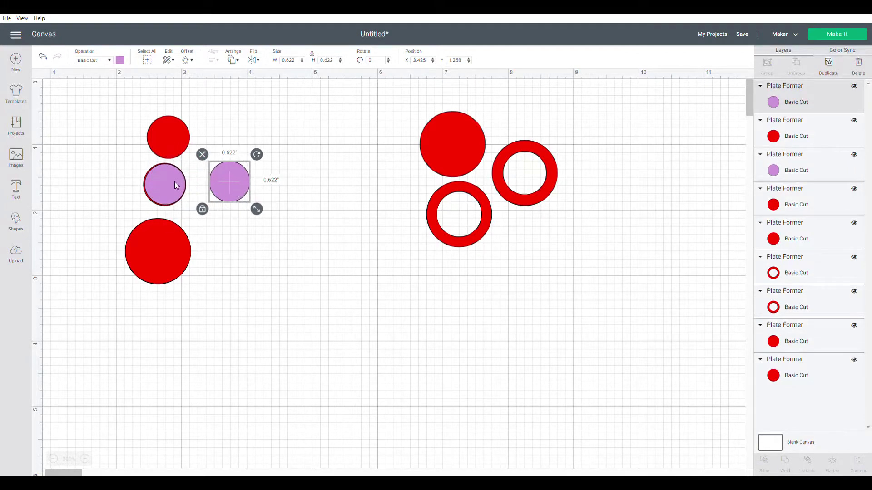
{"action": "left_click_drag", "start_coordinate": [176, 185], "coordinate": [117, 149]}
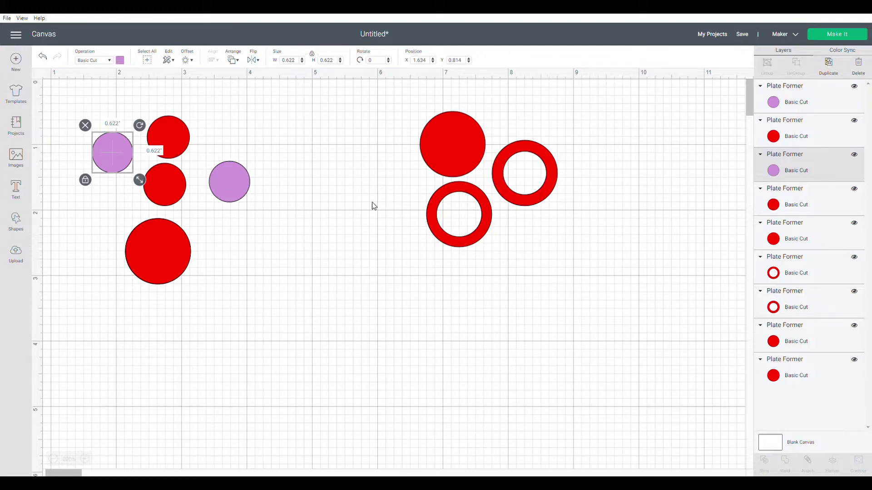
{"action": "left_click_drag", "start_coordinate": [465, 192], "coordinate": [434, 217]}
{"action": "left_click_drag", "start_coordinate": [498, 193], "coordinate": [482, 239]}
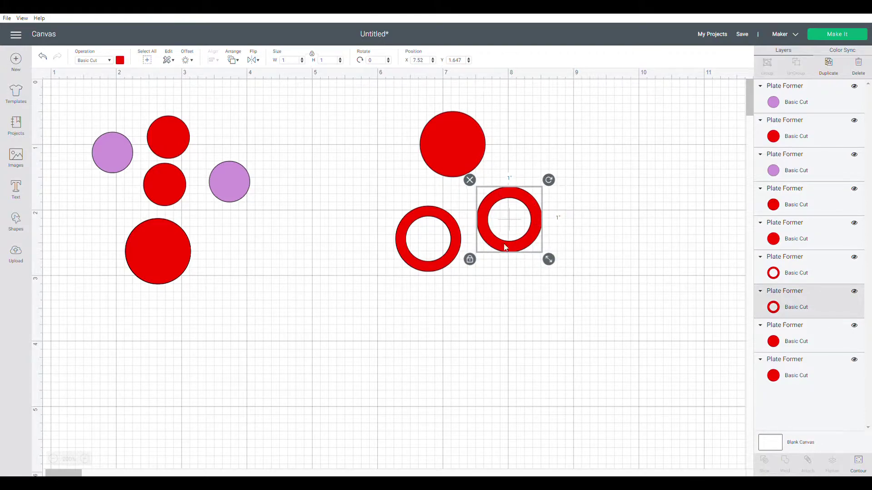
Place both red rings next to each other below the 1 in circle, then select all three.
{"action": "left_click", "coordinate": [396, 235]}
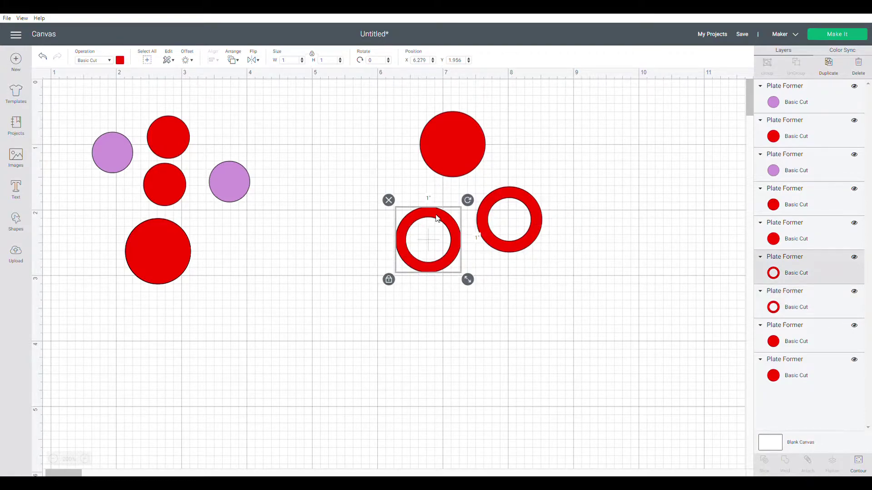
{"action": "left_click_drag", "start_coordinate": [438, 217], "coordinate": [520, 198]}
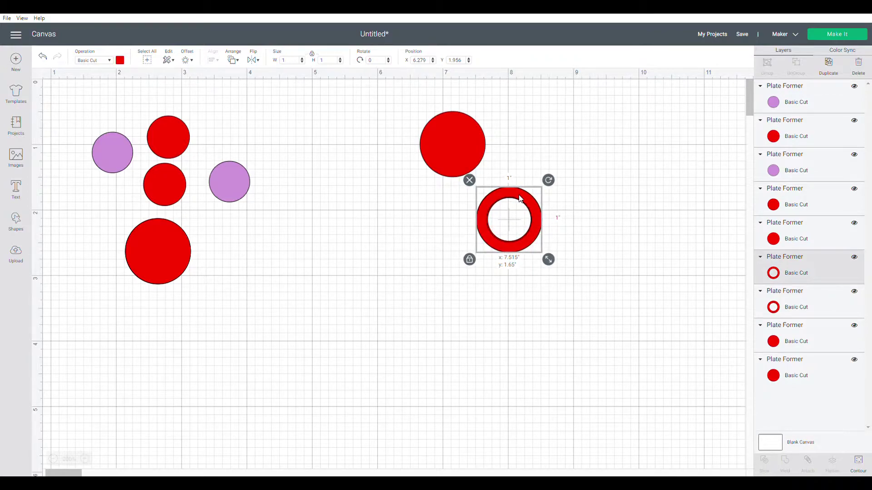
{"action": "left_click_drag", "start_coordinate": [520, 198], "coordinate": [536, 224]}
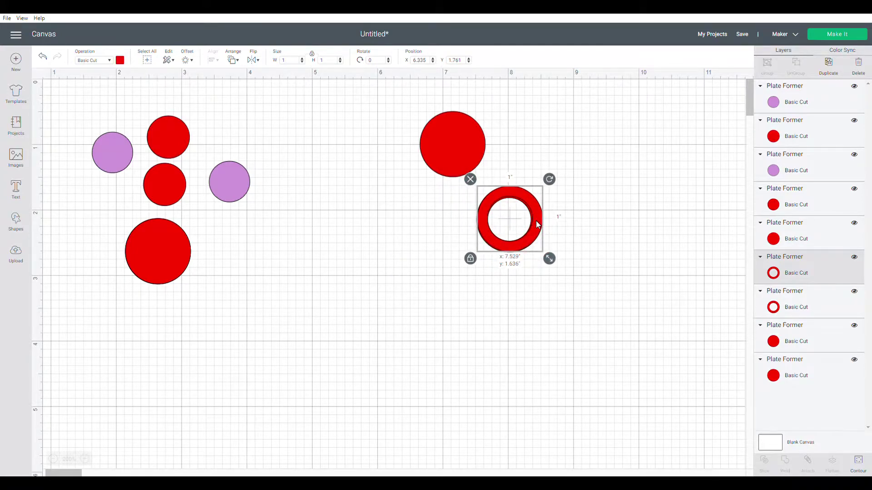
{"action": "left_click_drag", "start_coordinate": [536, 221], "coordinate": [451, 230]}
{"action": "mouse_move", "coordinate": [501, 241]}
{"action": "left_mouse_down"}
{"action": "mouse_move", "coordinate": [447, 183]}
{"action": "mouse_move", "coordinate": [496, 239]}
{"action": "left_mouse_up"}
{"action": "left_click", "coordinate": [440, 151]}
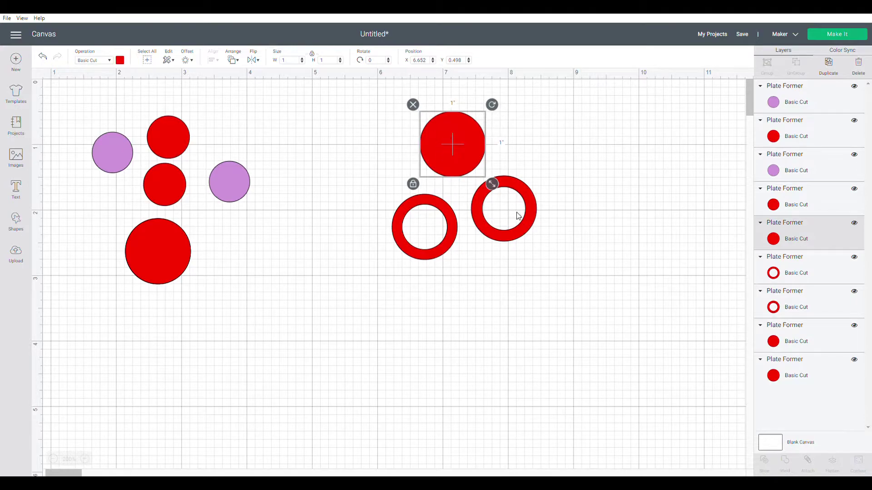
{"action": "left_click_drag", "start_coordinate": [529, 223], "coordinate": [528, 236]}
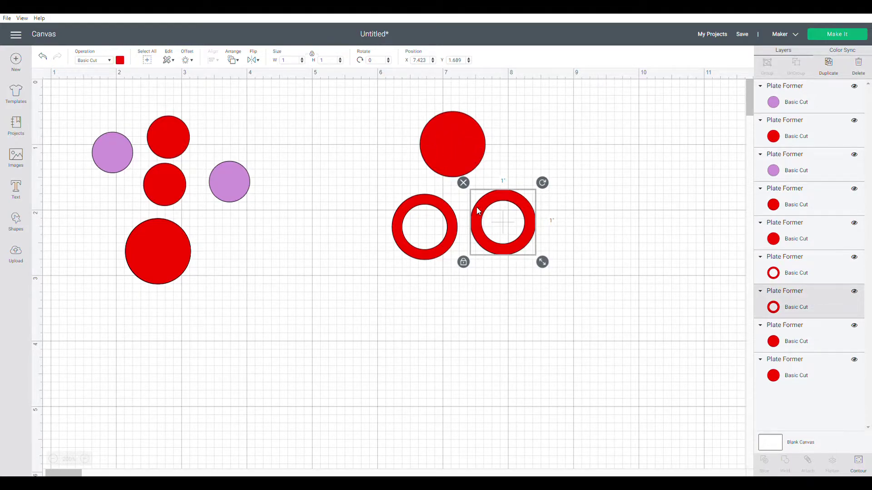
{"action": "left_click", "coordinate": [461, 150]}
{"action": "left_click", "coordinate": [360, 146]}
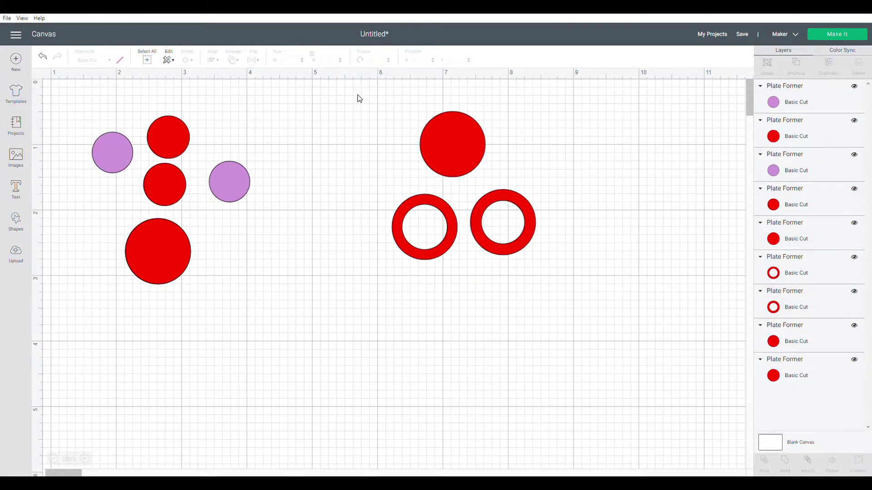
{"action": "left_click_drag", "start_coordinate": [358, 94], "coordinate": [563, 289]}
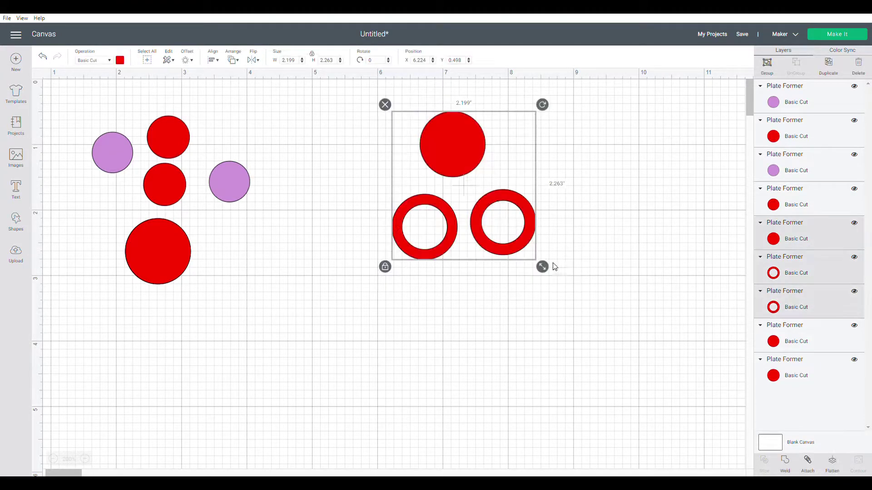
Copy and paste the 1 in circle with both rings, placing the set directly below.
{"action": "left_click", "coordinate": [168, 62]}
{"action": "left_click", "coordinate": [175, 85]}
{"action": "left_click", "coordinate": [168, 61]}
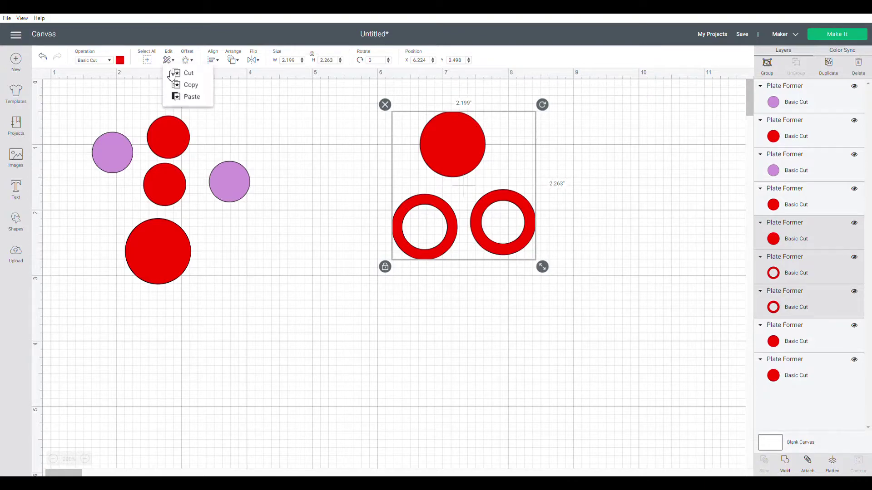
{"action": "left_click", "coordinate": [187, 96]}
{"action": "left_click_drag", "start_coordinate": [408, 171], "coordinate": [420, 308]}
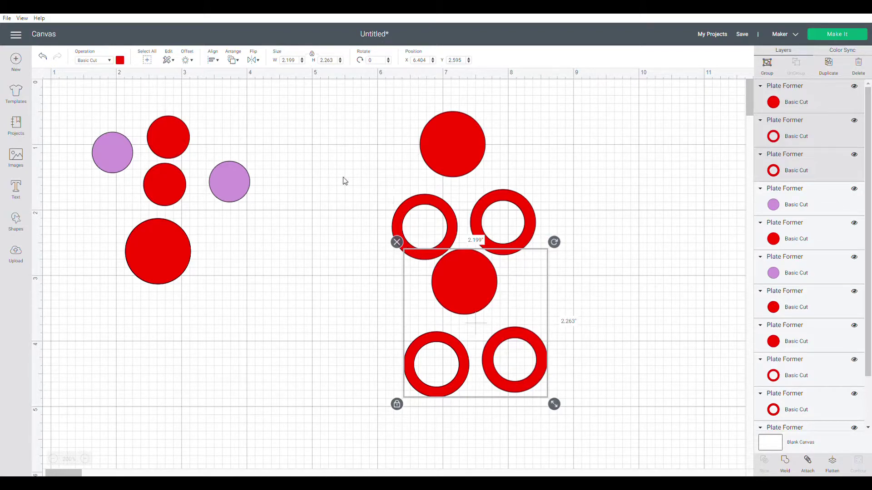
{"action": "left_click_drag", "start_coordinate": [453, 266], "coordinate": [450, 278]}
{"action": "left_click", "coordinate": [318, 174]}
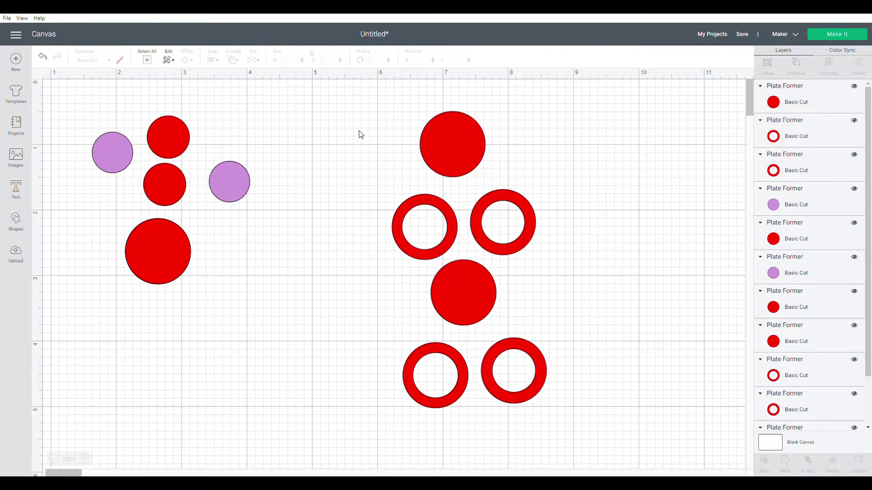